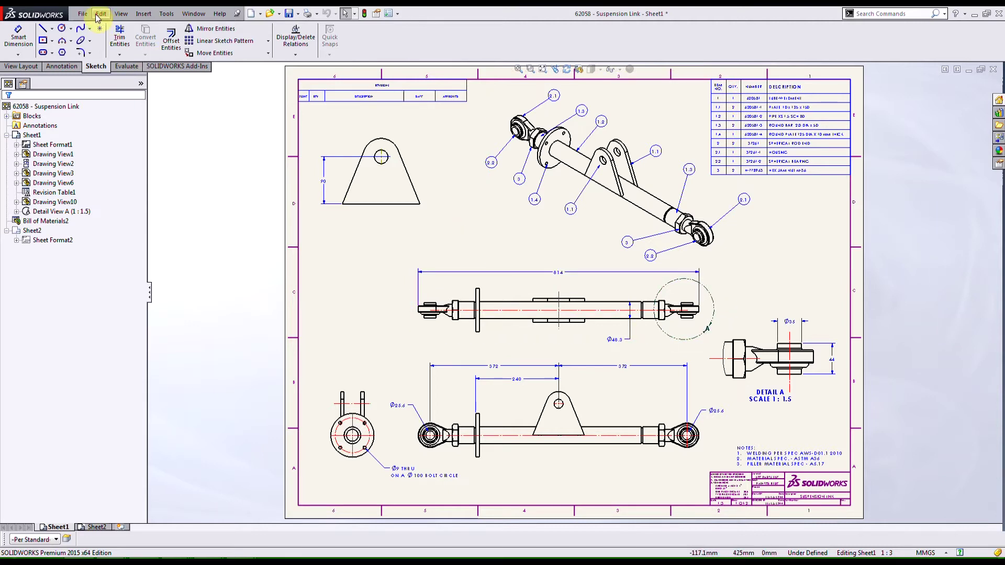
# - Try Pack and Go on the drawing, toggling the 62058-1 part and zip output, then cancel
pyautogui.click(82, 14)
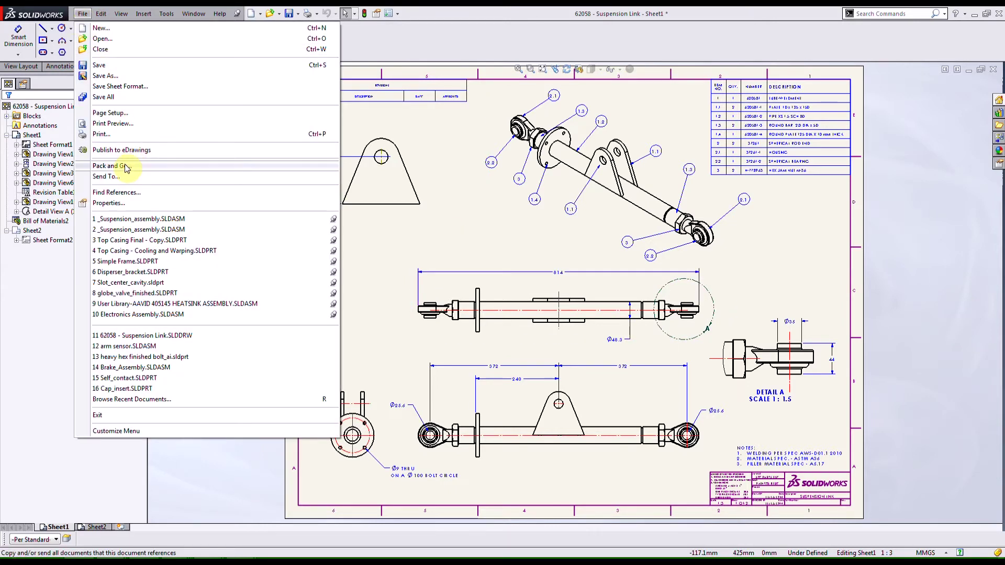
pyautogui.click(126, 168)
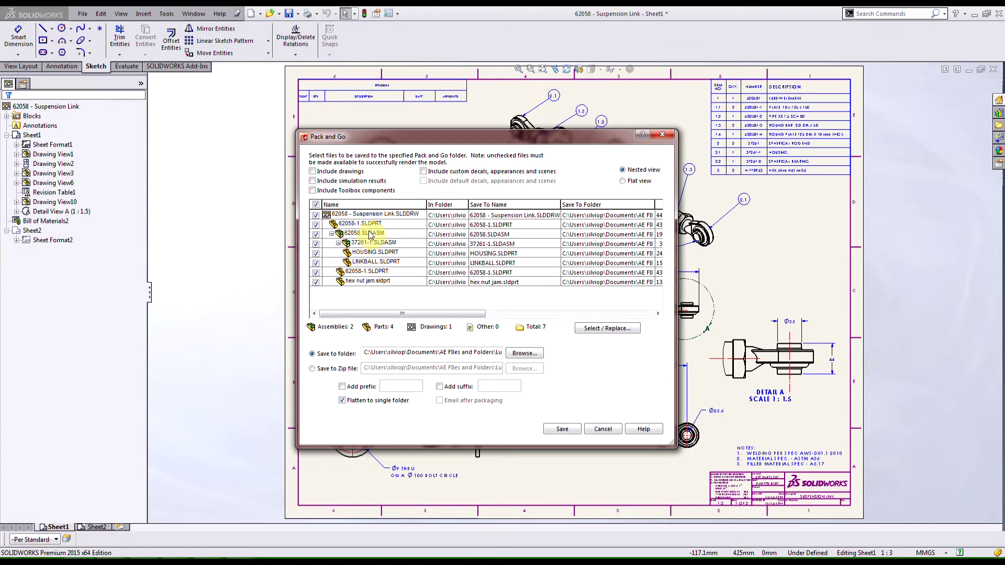
pyautogui.click(315, 225)
pyautogui.click(315, 225)
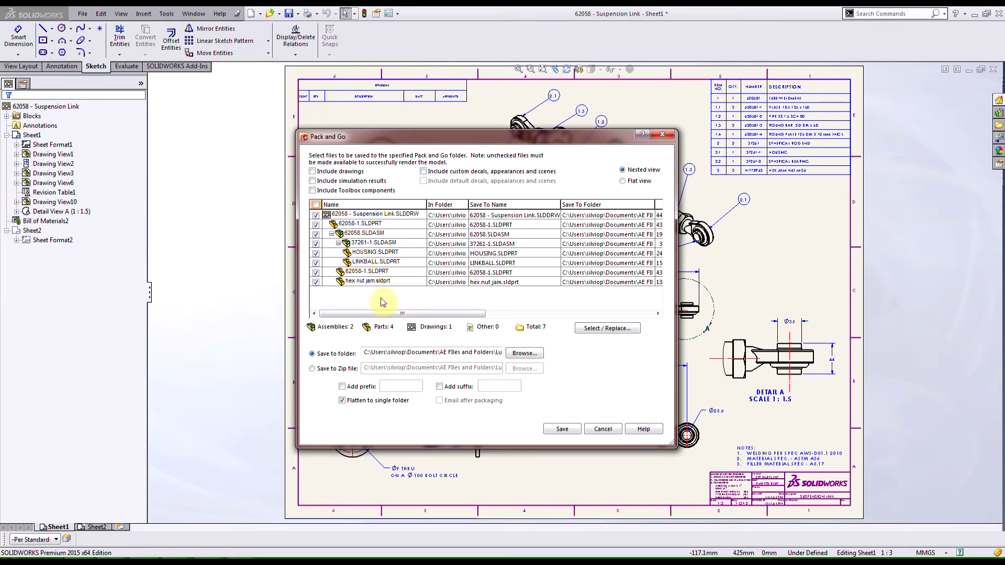
pyautogui.moveTo(387, 353); pyautogui.dragTo(521, 369)
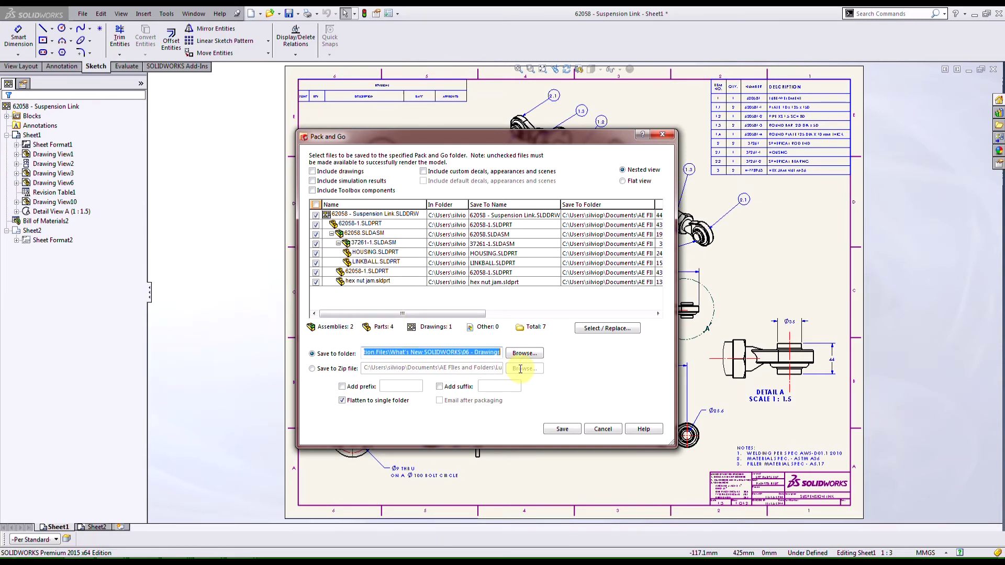
pyautogui.click(346, 371)
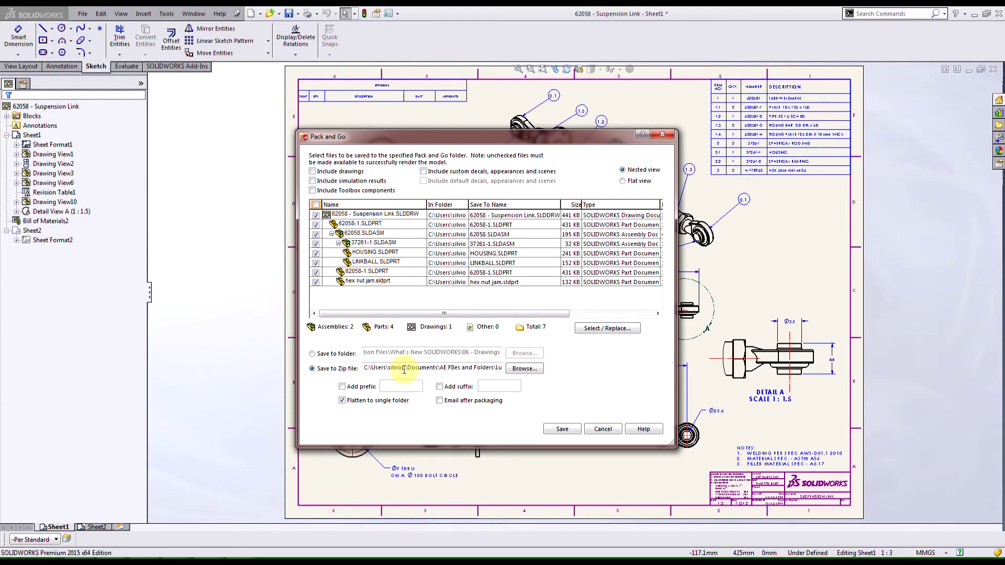
pyautogui.click(608, 429)
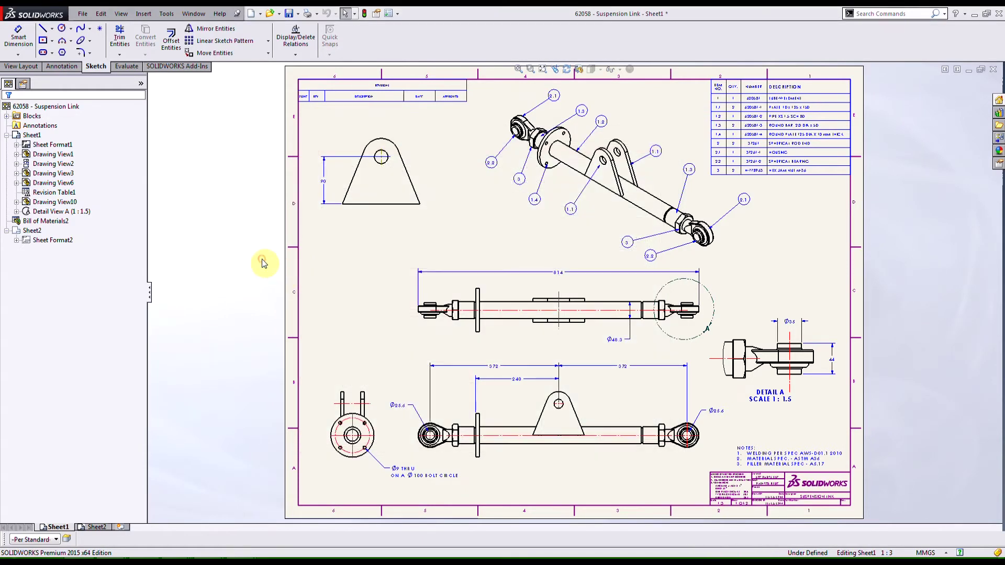
# - Switch to the 62058 assembly and widen the FeatureManager tree to show full names
pyautogui.hotkey('ctrl', 'Tab')
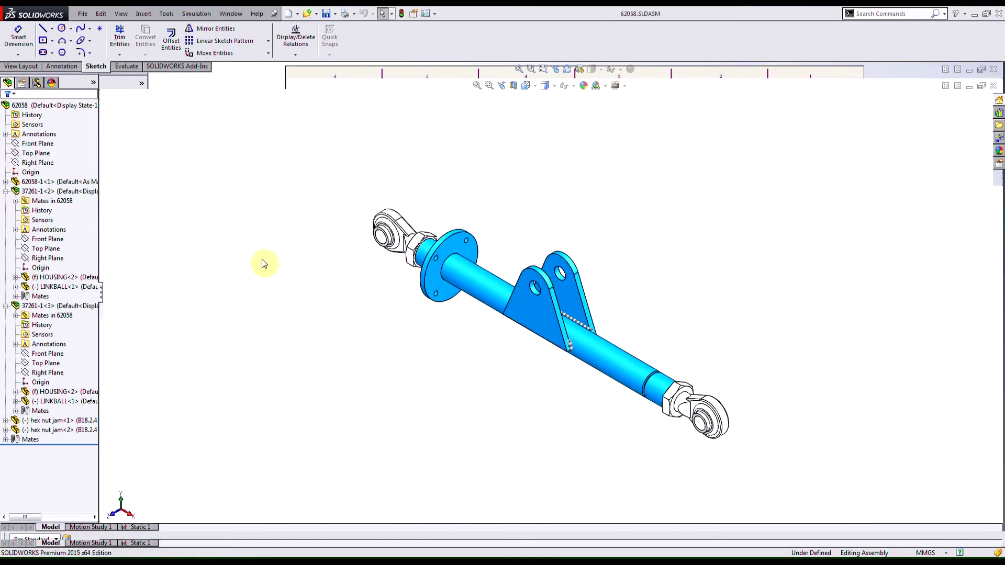
pyautogui.click(219, 189)
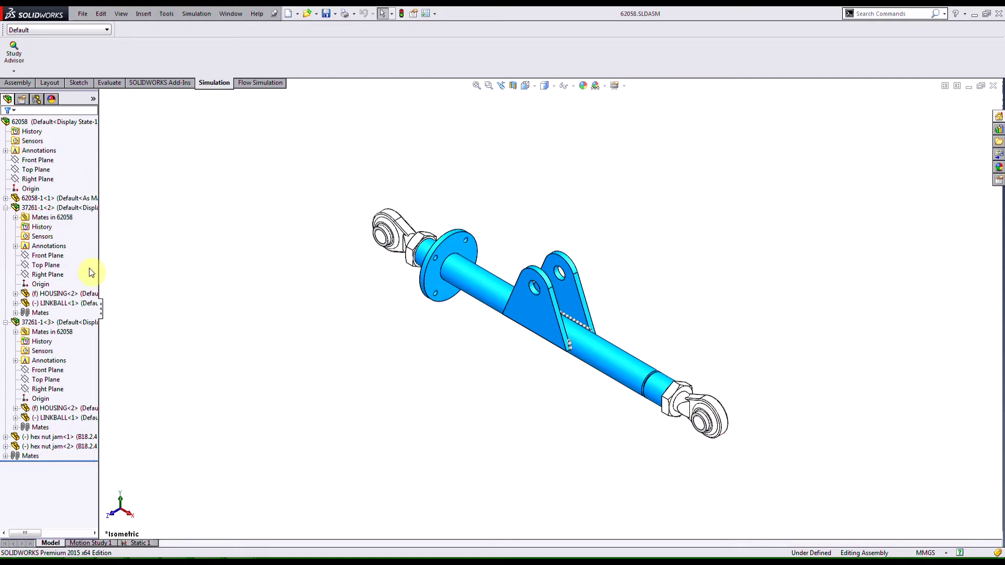
pyautogui.moveTo(101, 311); pyautogui.dragTo(181, 302)
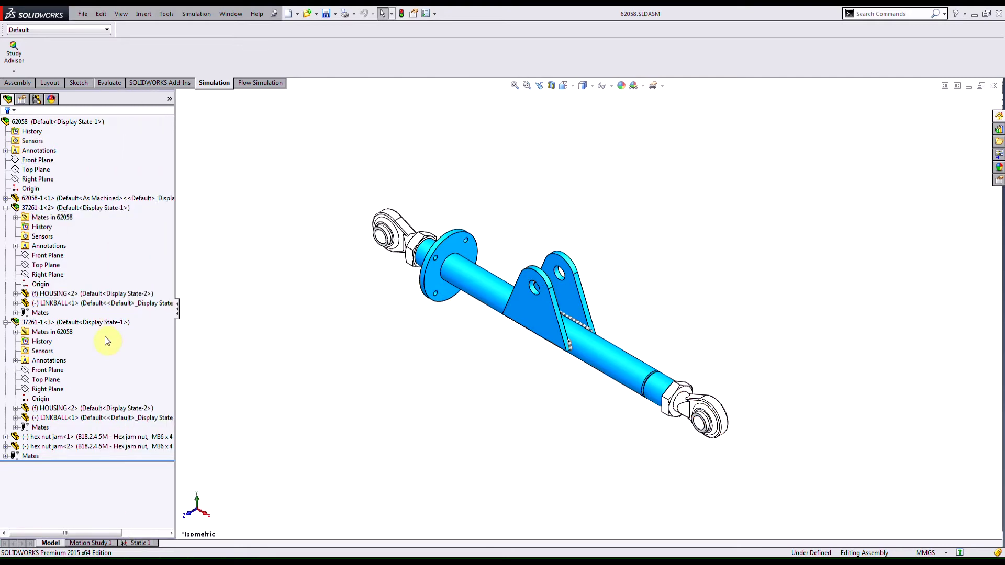
pyautogui.click(207, 185)
# - Start Pack and Go for the 62058 assembly with Include drawings checked
pyautogui.click(83, 12)
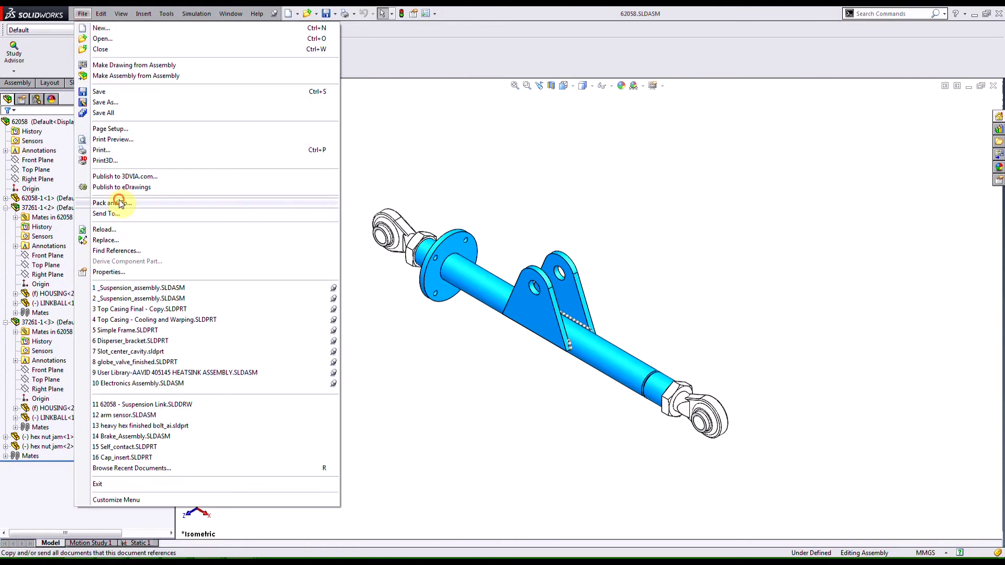
pyautogui.click(374, 194)
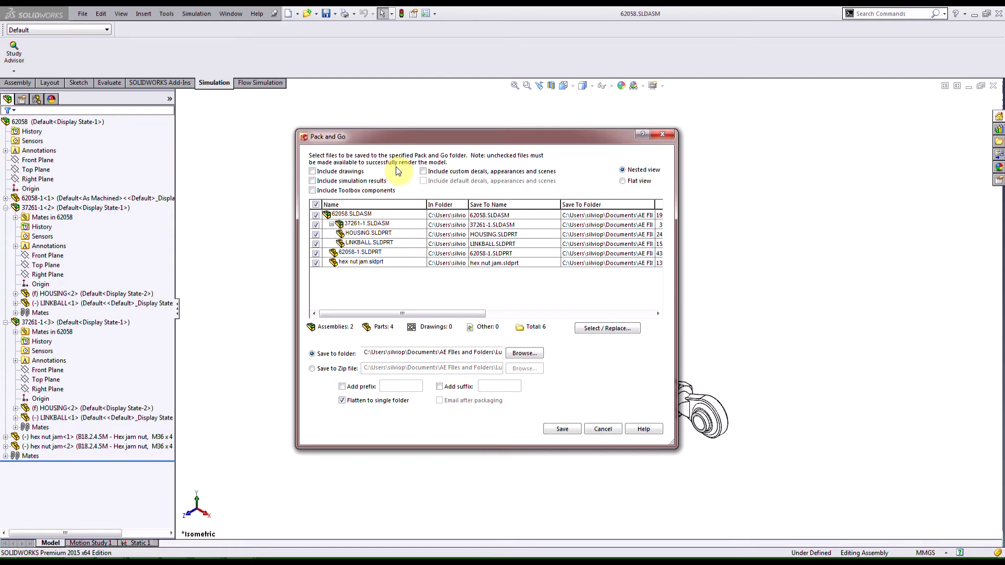
pyautogui.click(332, 174)
# - Include simulation results and Toolbox components in the 62058 package
pyautogui.click(333, 181)
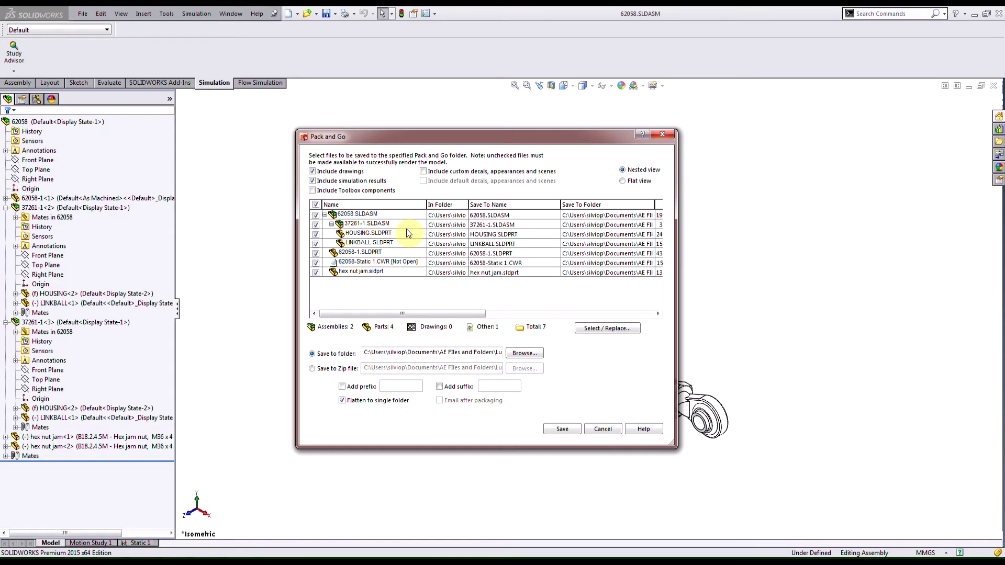
pyautogui.click(360, 192)
# - Check Include custom decals, appearances and scenes in Pack and Go
pyautogui.click(423, 172)
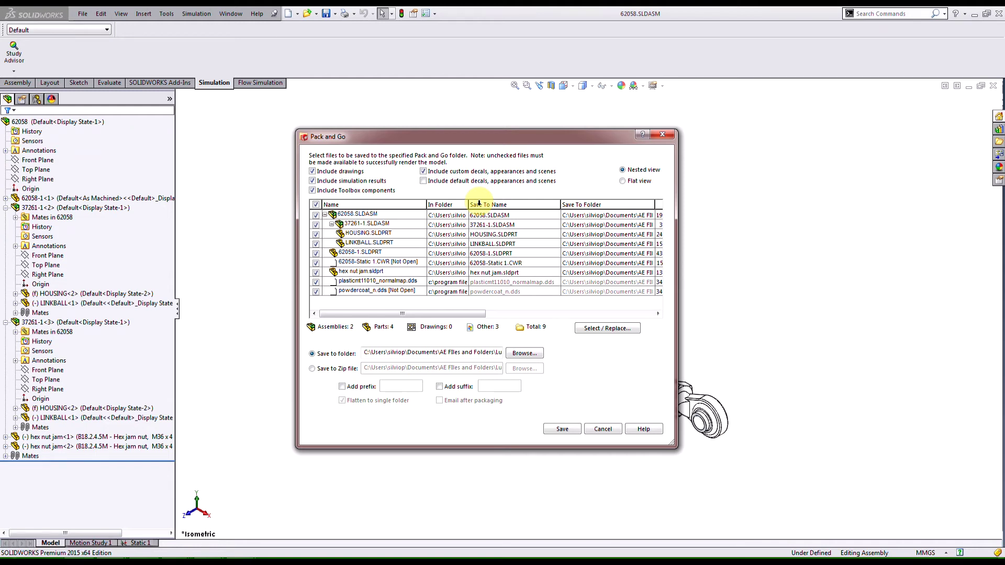
# - Enable prefix and suffix options and add the Rev-01 prefix to packed file names
pyautogui.click(362, 388)
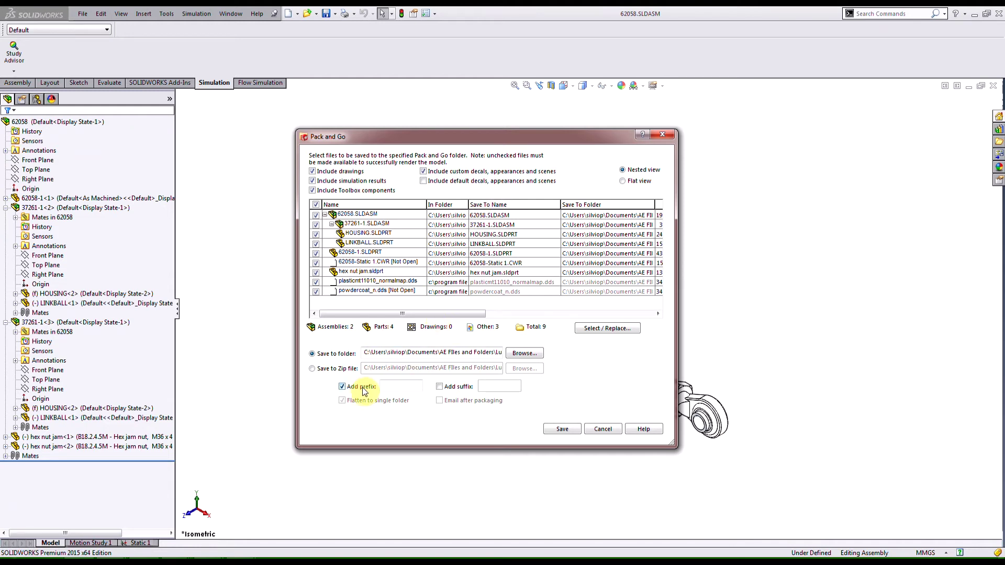
pyautogui.click(439, 387)
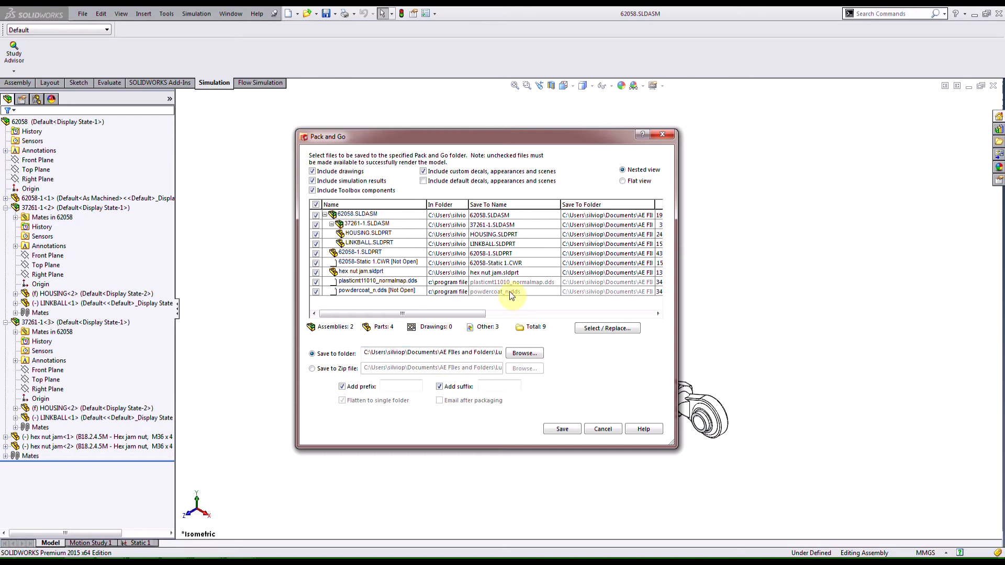
pyautogui.click(393, 387)
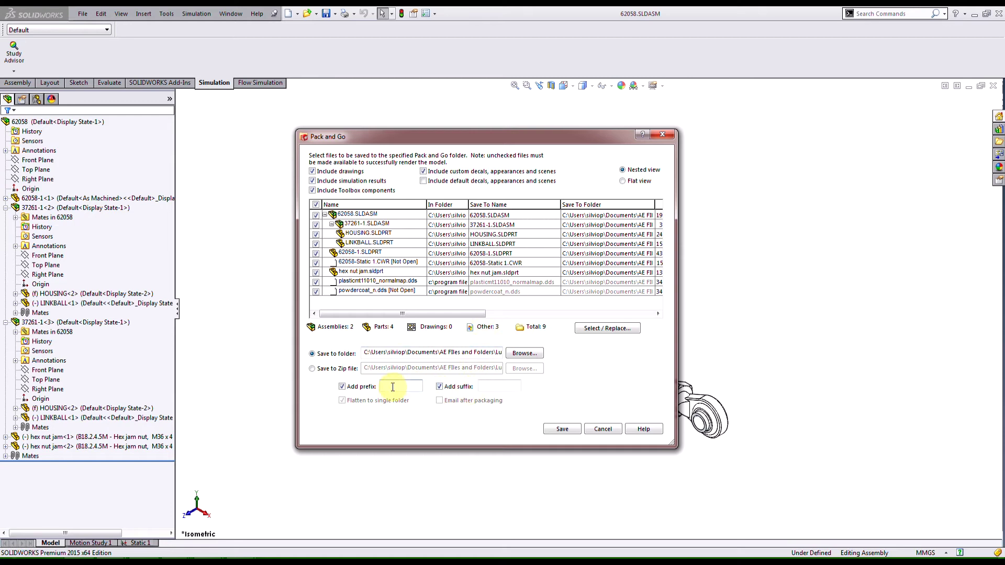
pyautogui.write('Rev-01')
pyautogui.click(481, 387)
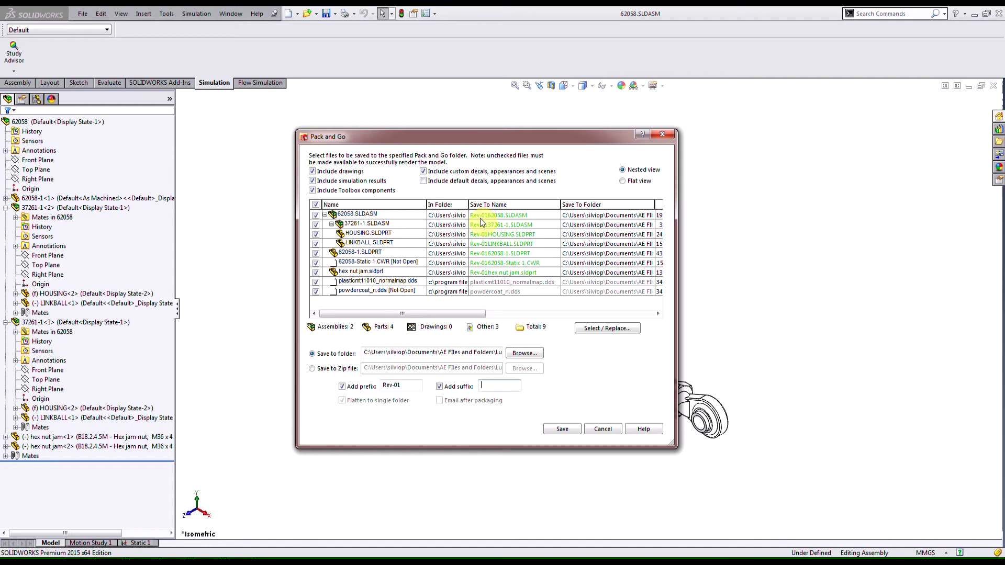
# - Delete the Rev-01 prefix so save-to names revert to the original file names
pyautogui.doubleClick(419, 380)
pyautogui.press('BackSpace')
pyautogui.click(495, 385)
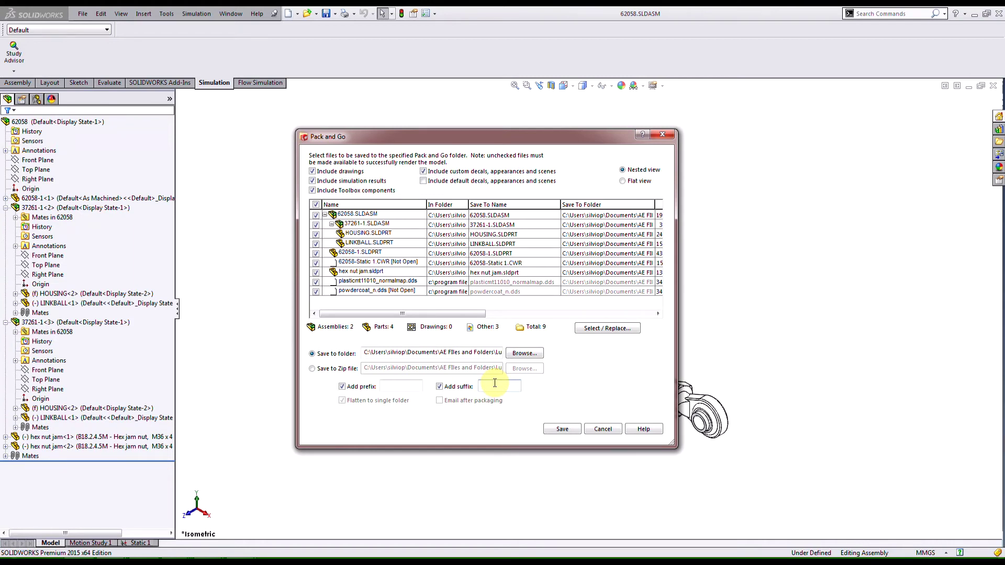
pyautogui.click(597, 330)
# - Replace 62058 with Rev 123 in all save-to names using Replace All
pyautogui.moveTo(494, 228); pyautogui.dragTo(463, 267)
pyautogui.click(381, 340)
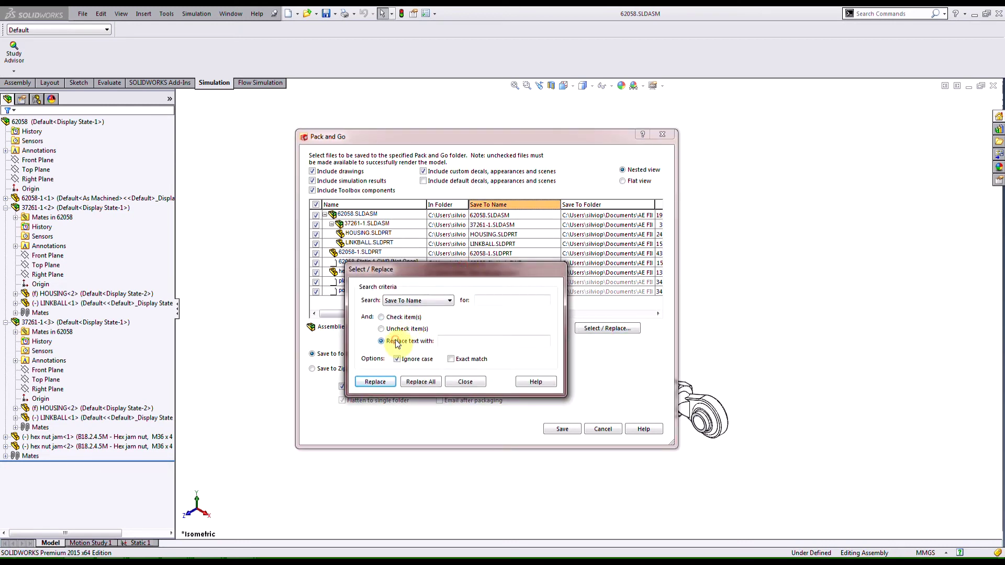
pyautogui.click(498, 297)
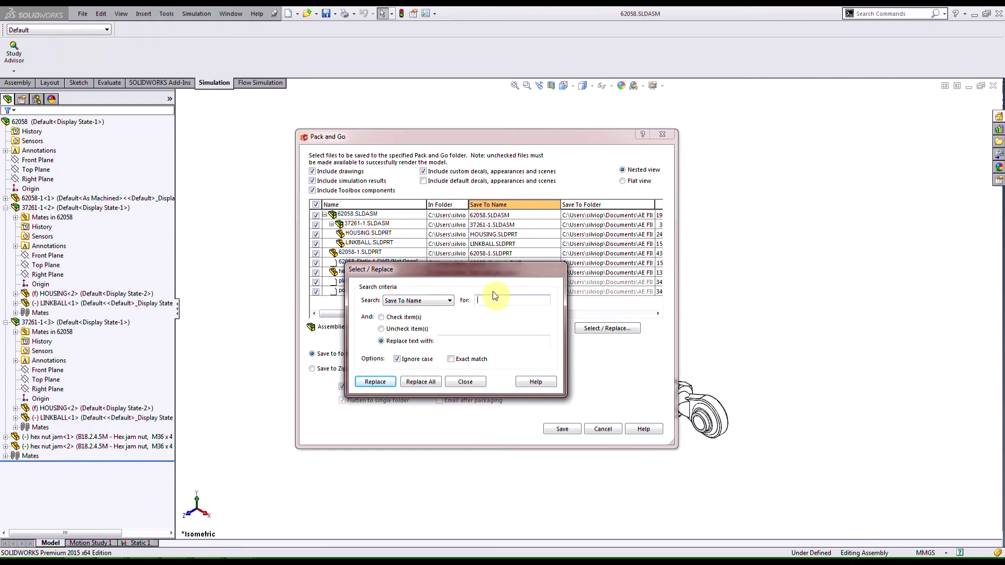
pyautogui.write('62058')
pyautogui.click(478, 343)
pyautogui.write('Rev 123')
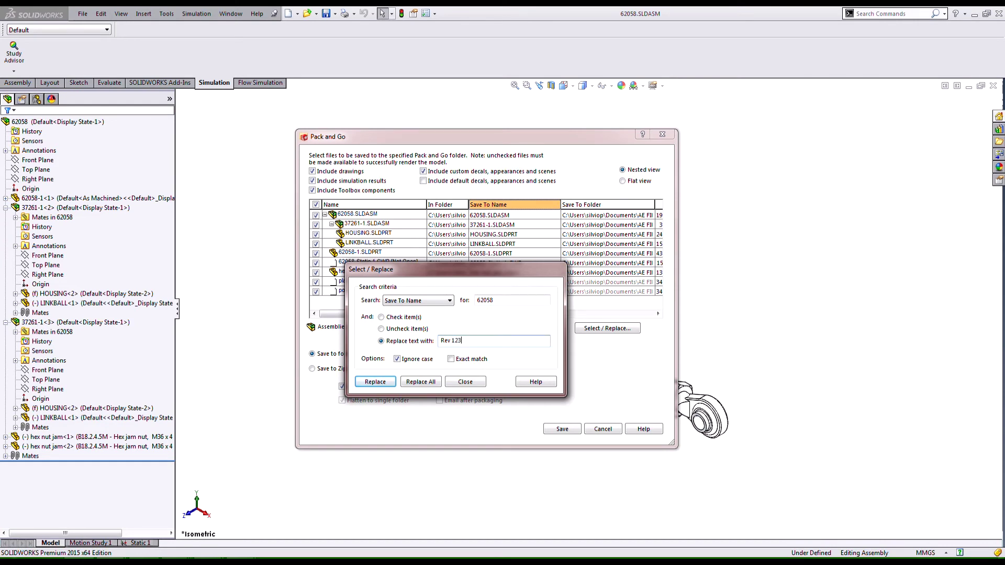
pyautogui.click(421, 382)
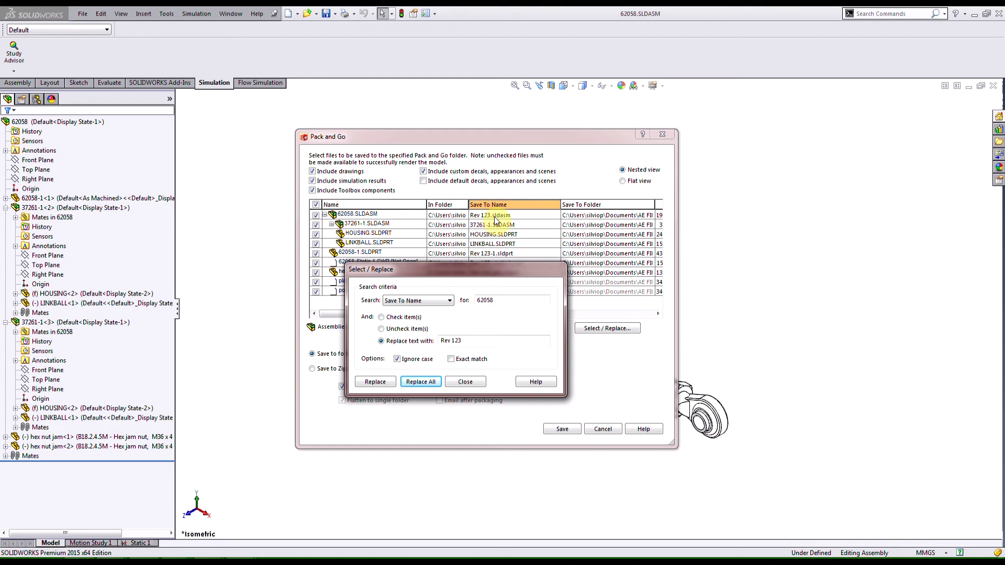
pyautogui.click(465, 382)
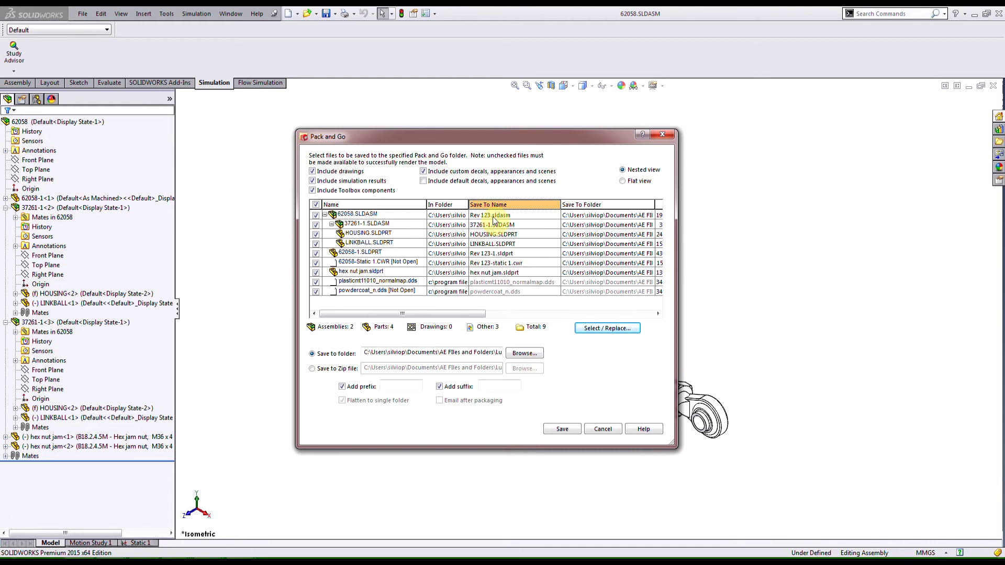
pyautogui.doubleClick(492, 217)
pyautogui.tripleClick(491, 294)
pyautogui.press('BackSpace')
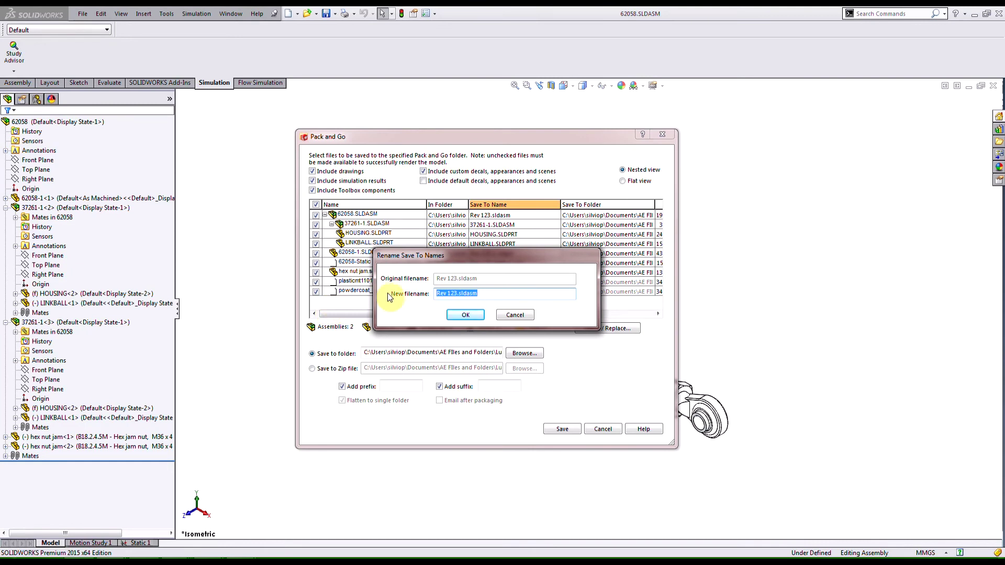
pyautogui.click(515, 314)
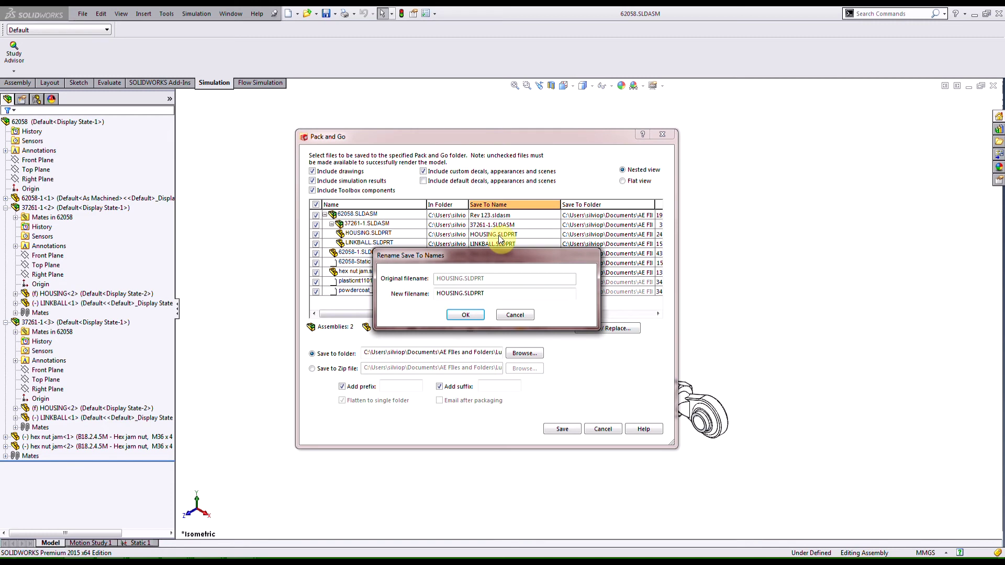
pyautogui.click(512, 315)
pyautogui.moveTo(473, 315); pyautogui.dragTo(561, 322)
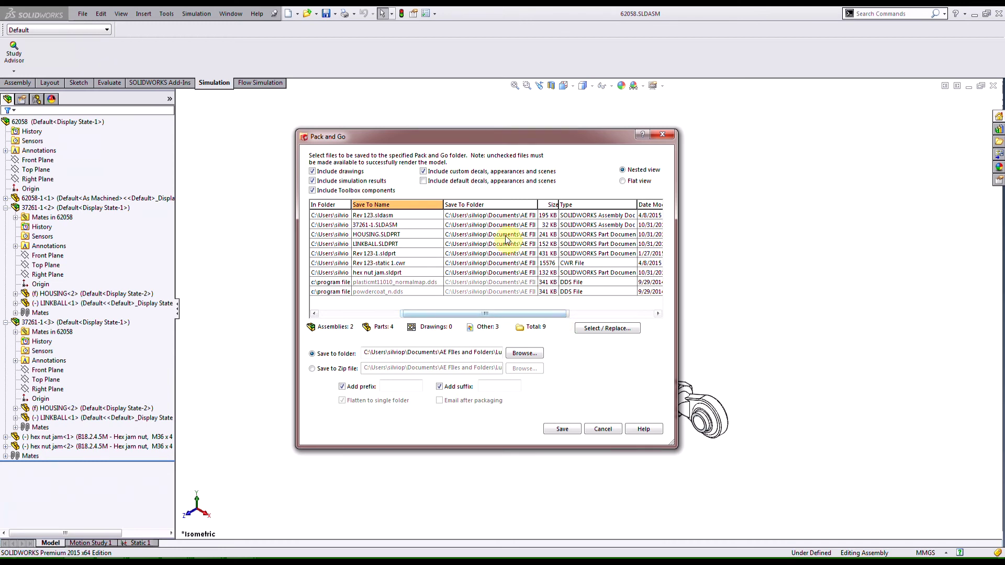
pyautogui.doubleClick(486, 217)
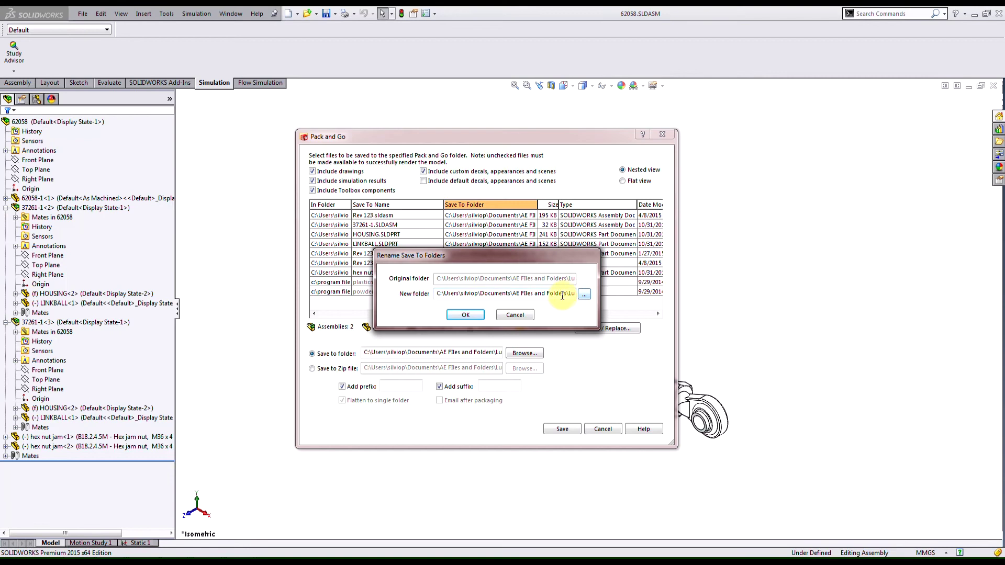
pyautogui.click(533, 314)
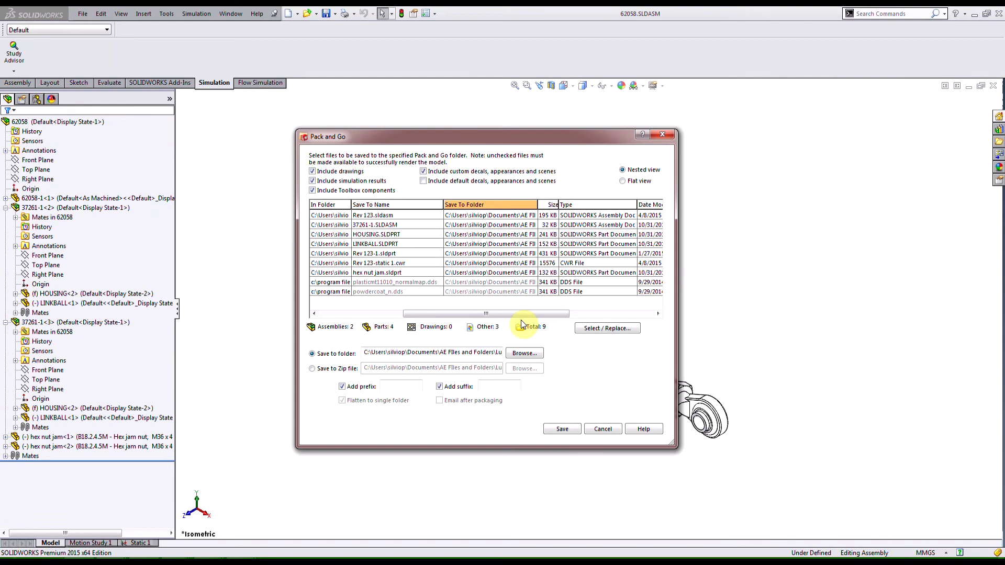
pyautogui.click(603, 428)
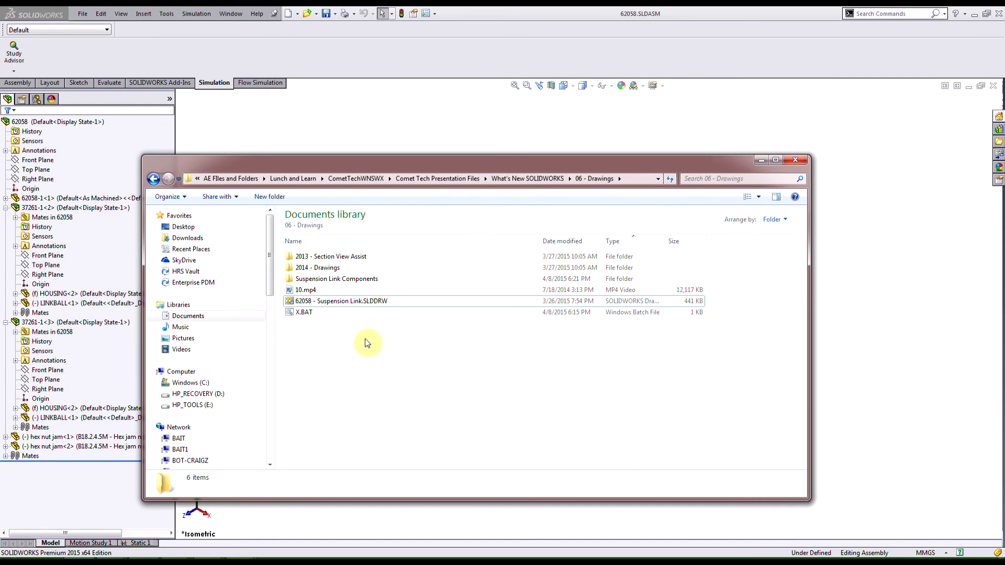
# - From Explorer, launch SOLIDWORKS Pack and Go for 62058 - Suspension Link.SLDDRW
pyautogui.rightClick(374, 306)
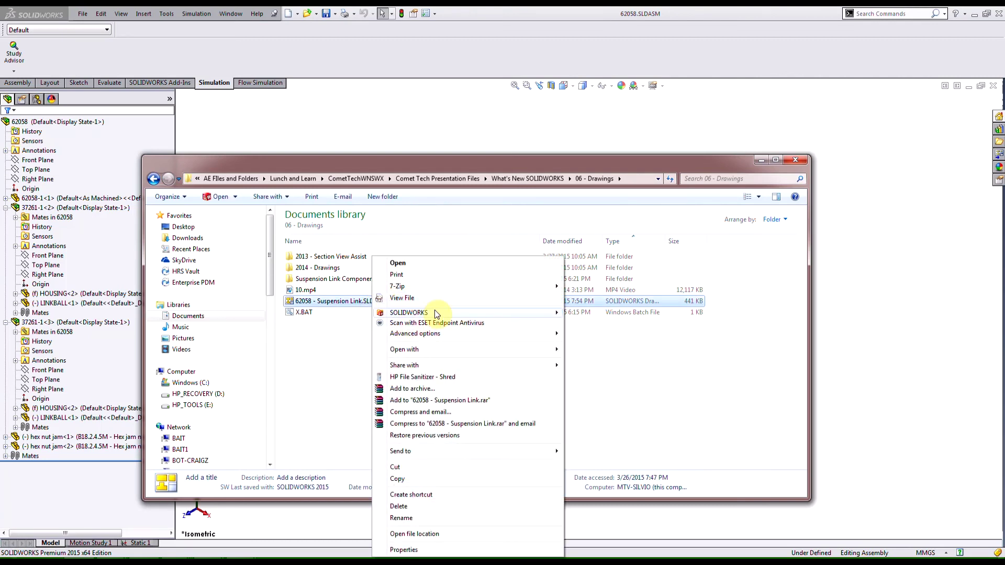
pyautogui.moveTo(435, 313)
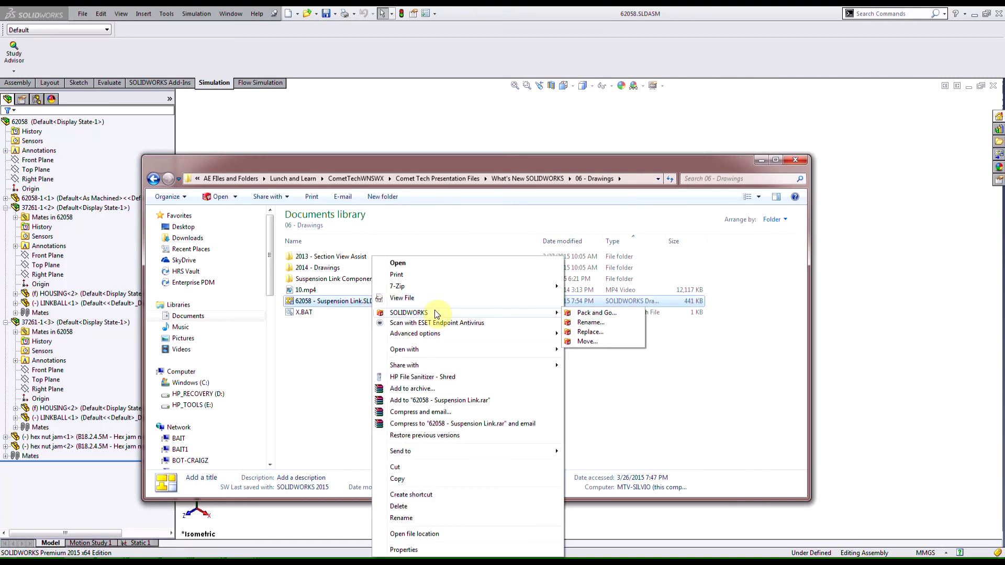
pyautogui.click(600, 314)
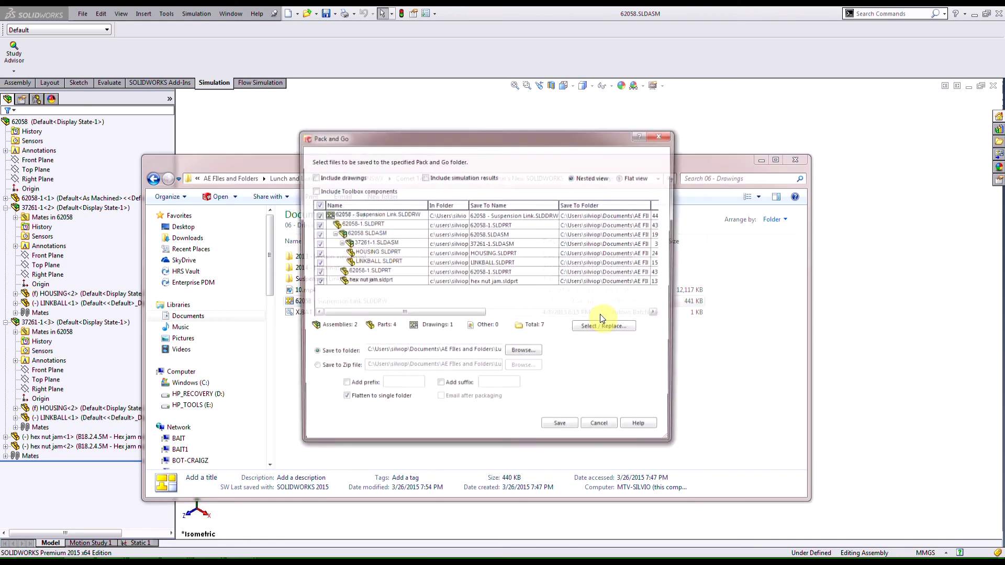